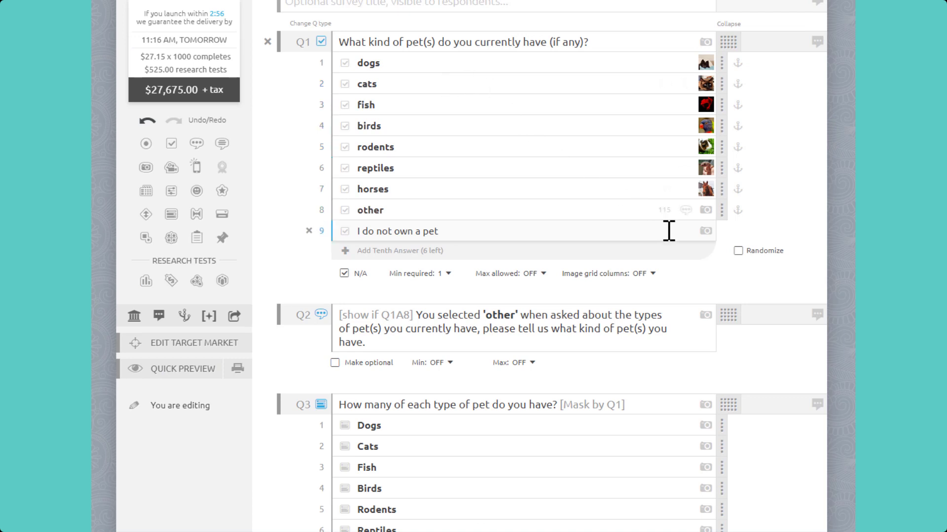
Randomize the answer order of Q1 and anchor the "other" answer in its place.
click(738, 251)
click(739, 211)
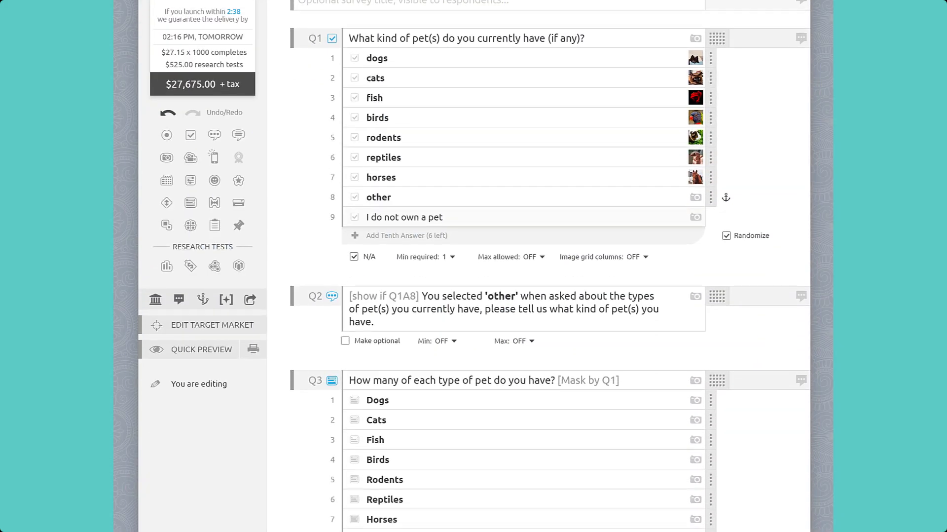
Append the logic command "[group q6-8 and q9-11 max 1]" to the Q6 question text about pet names.
scroll(524, 267, down, 15)
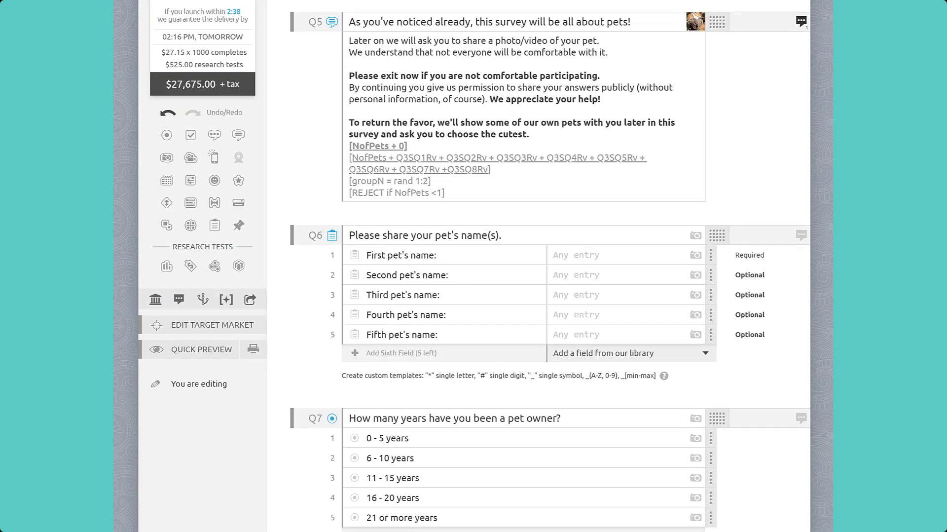
scroll(524, 267, down, 4)
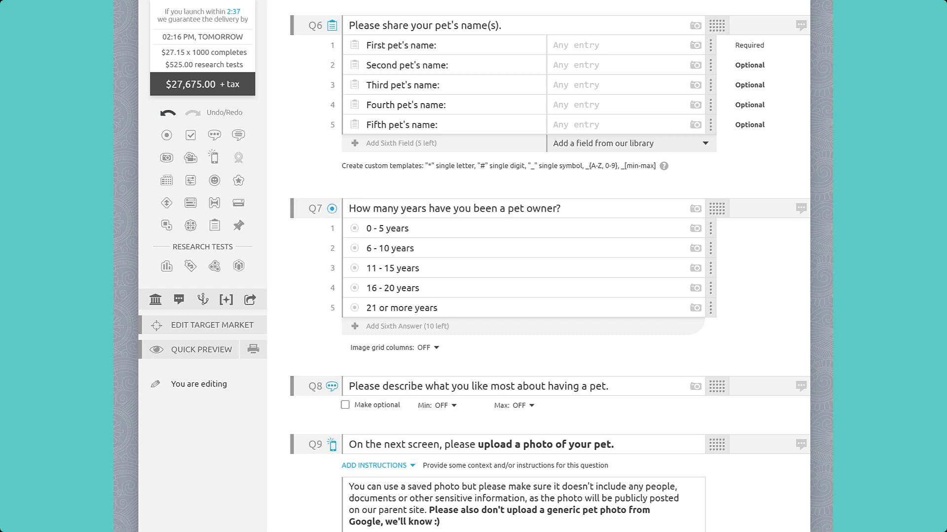
click(620, 204)
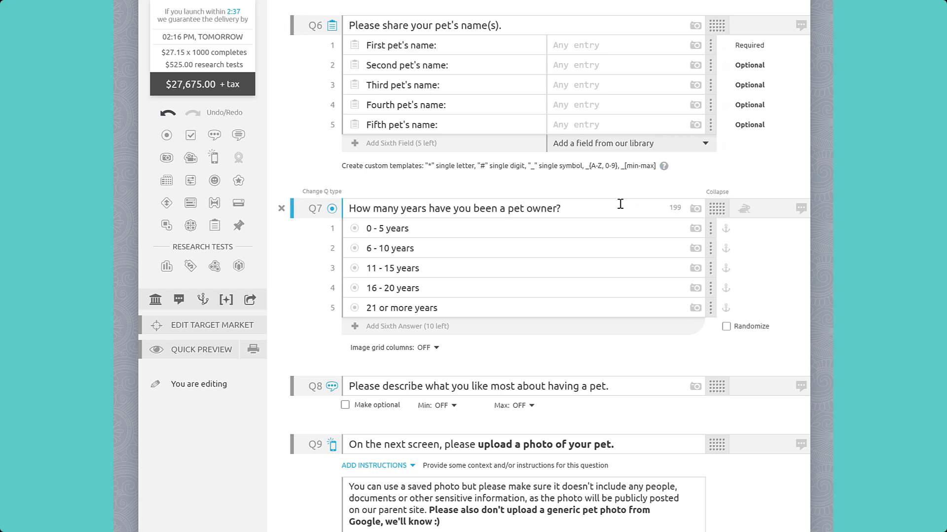
scroll(620, 204, up, 1)
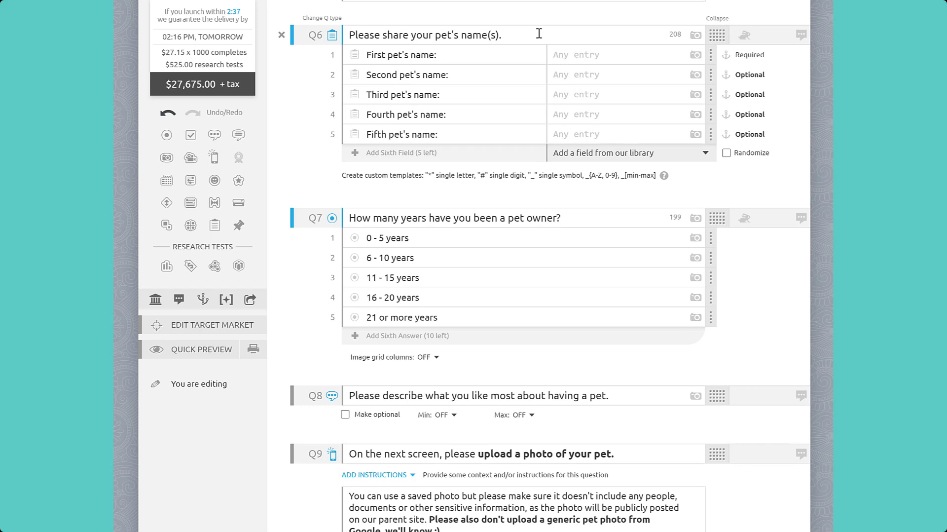
click(539, 33)
text([group)
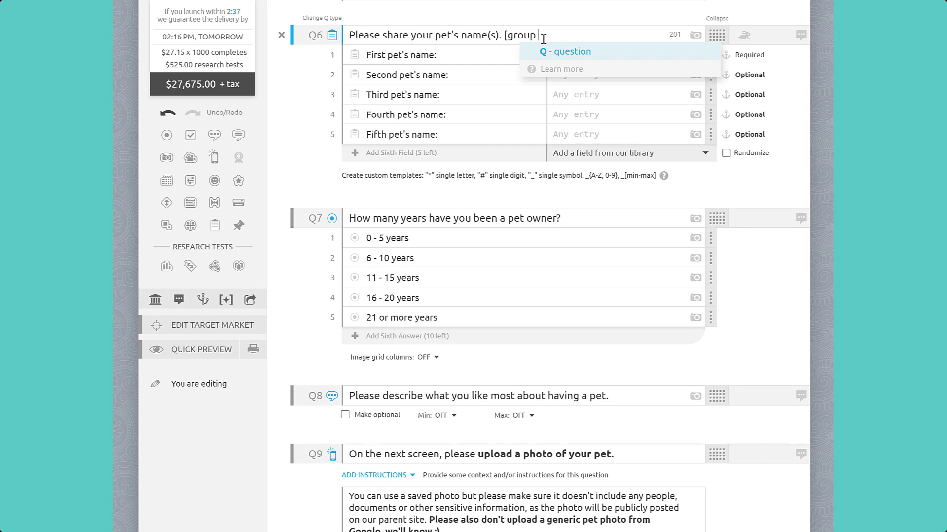
text(q)
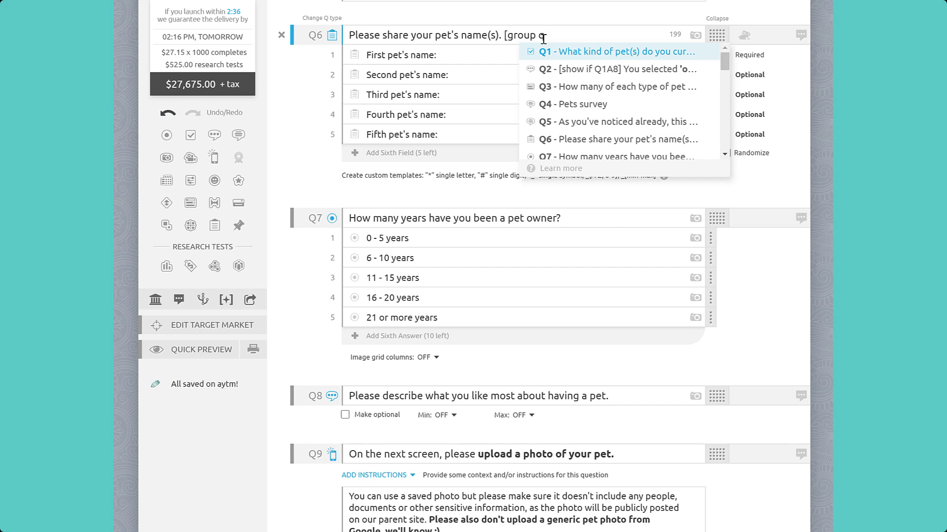
text(6-)
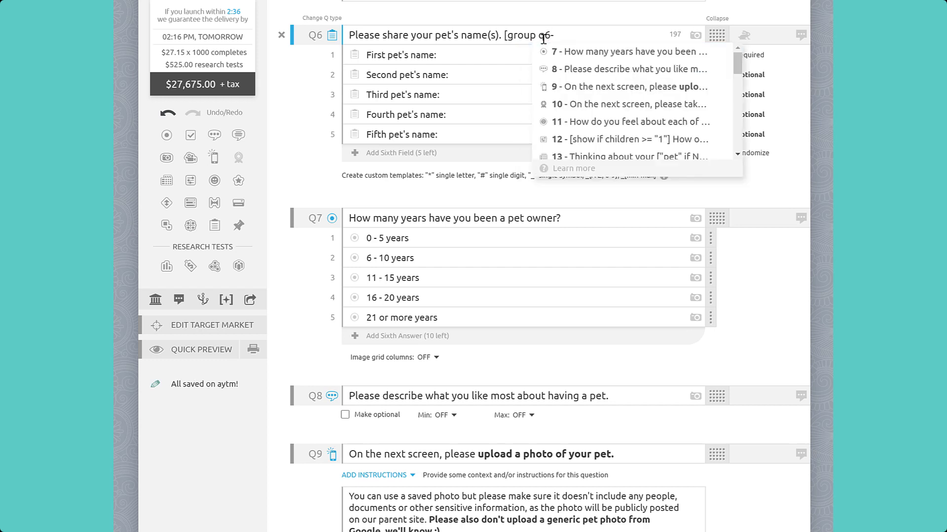
text(8)
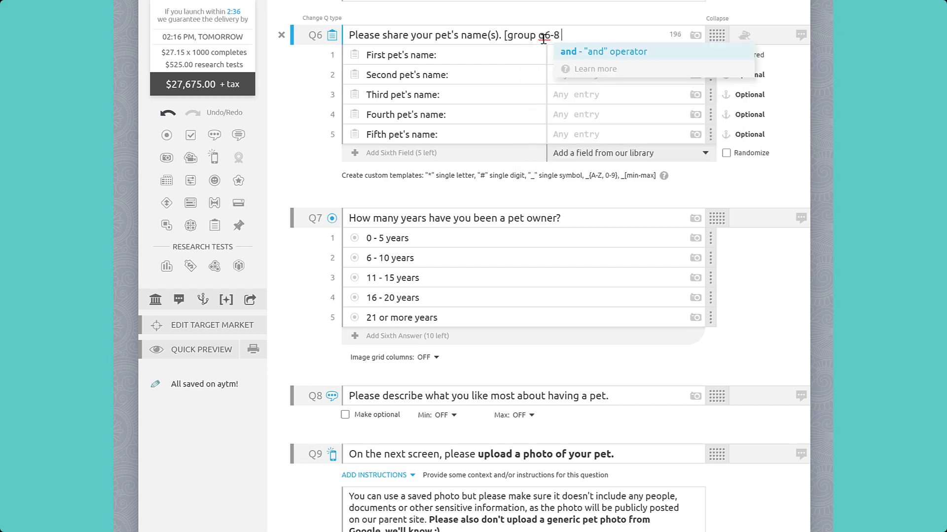
text( and)
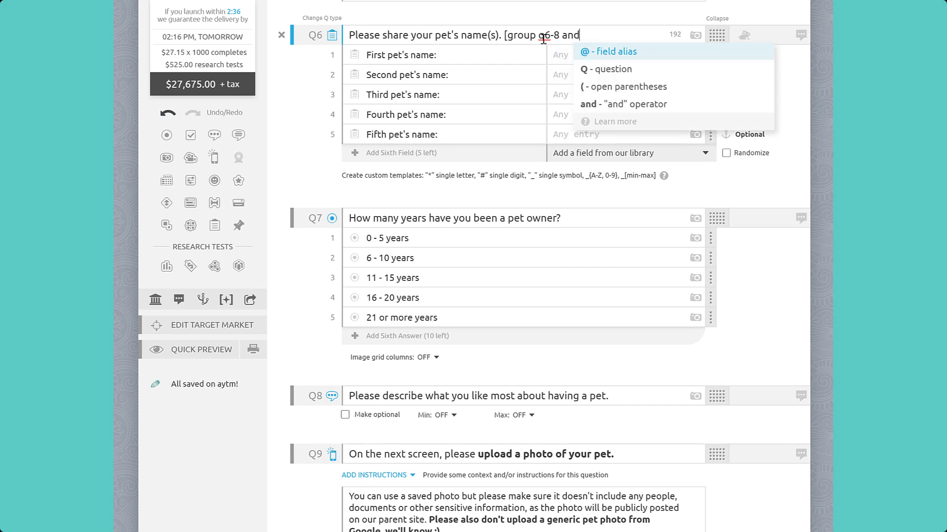
text( q)
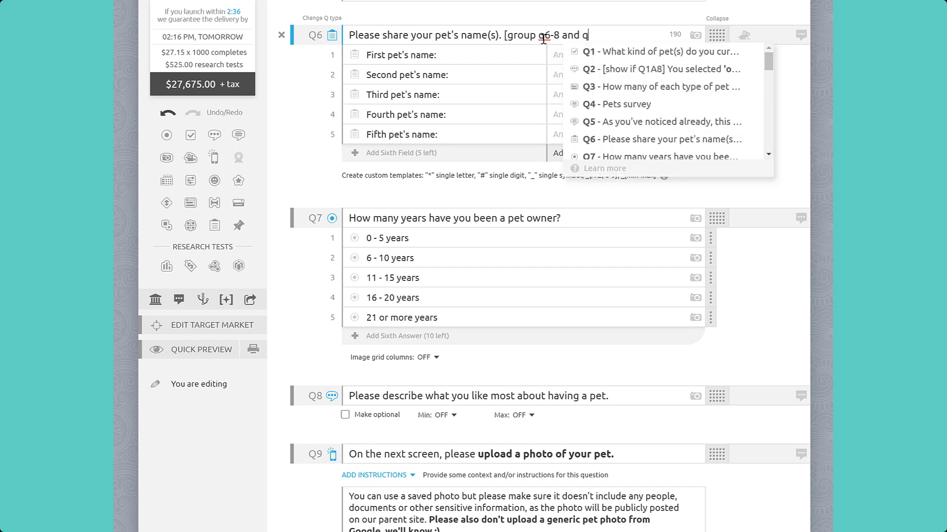
text(9-11)
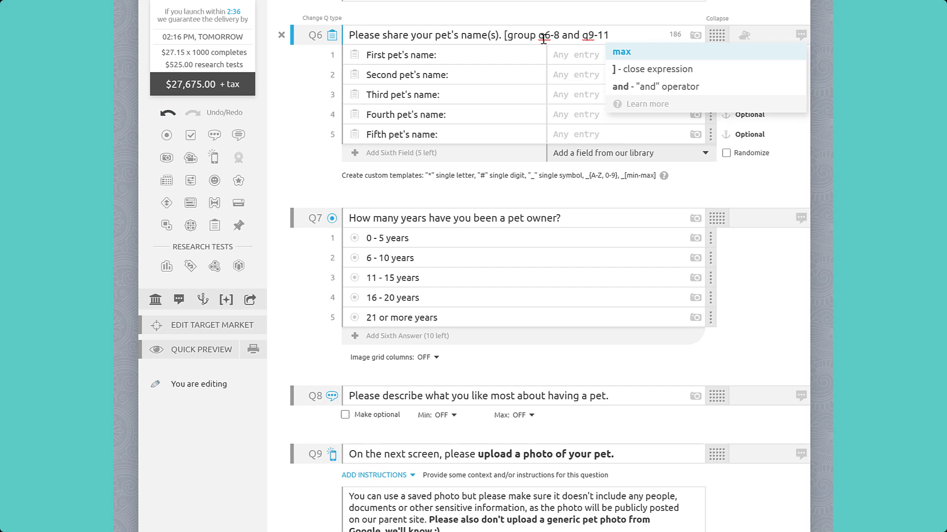
text(max 1)
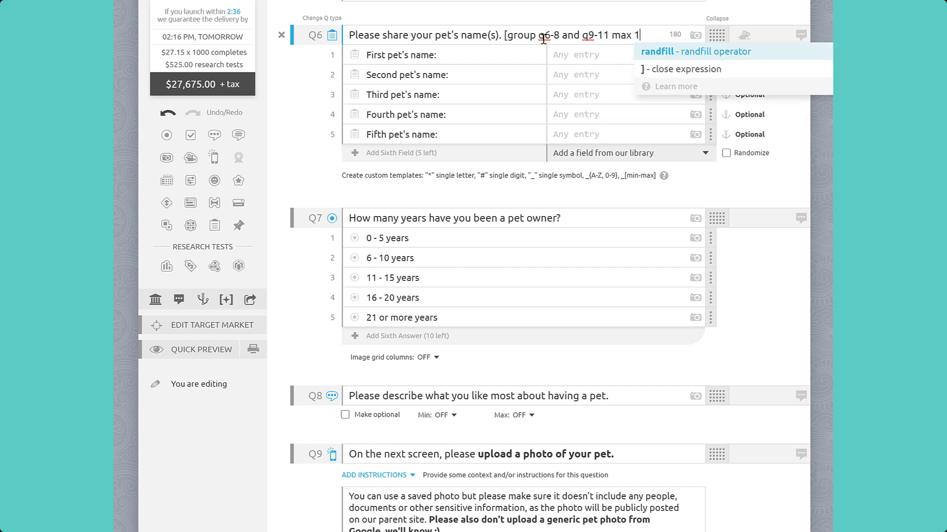
text(])
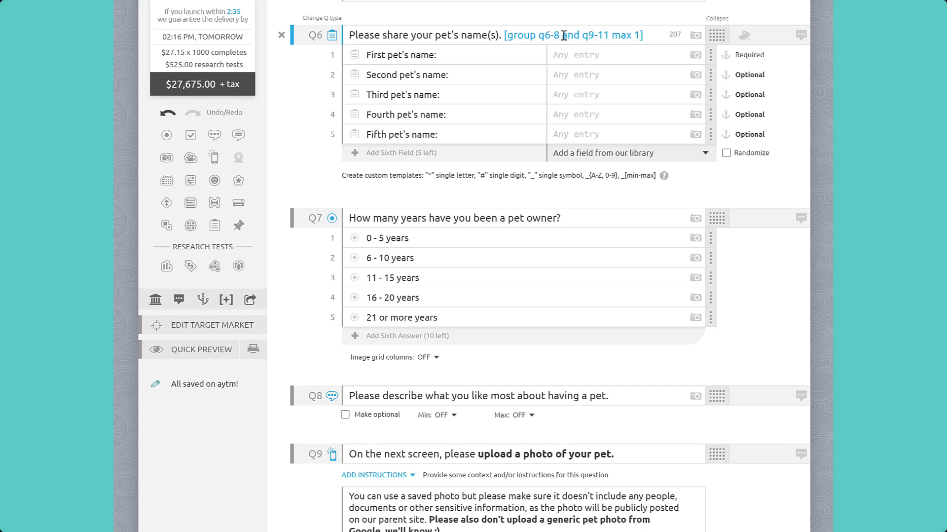
click(768, 167)
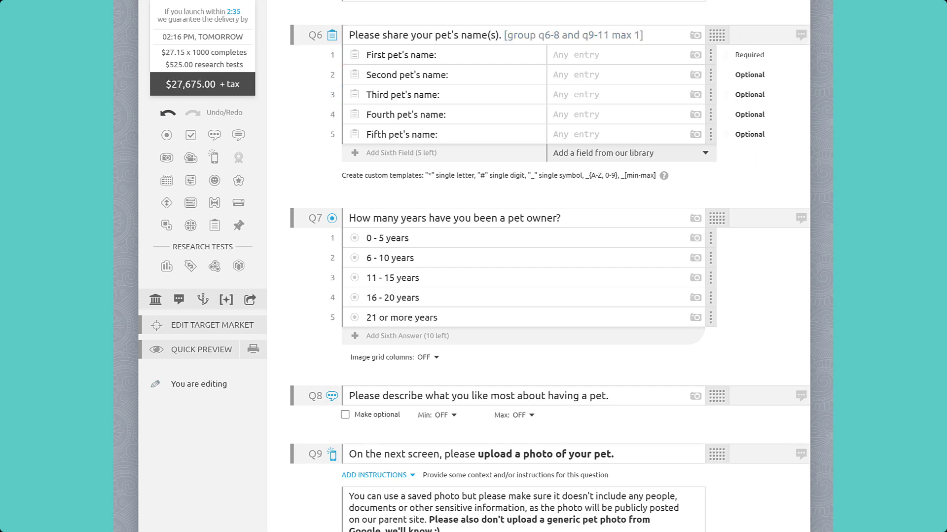
Preview the survey from Q5, go forward, back and forward again to check the question group's randomization, and close the preview.
click(196, 354)
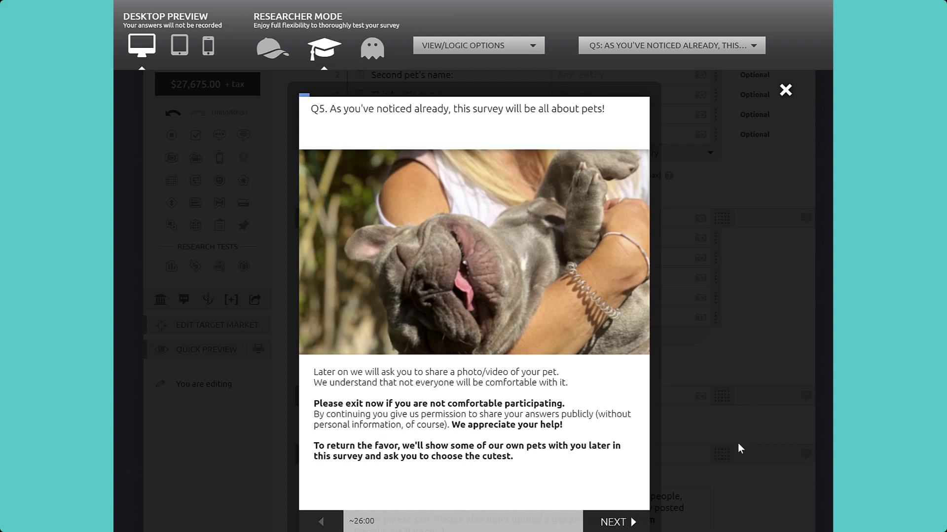
click(611, 523)
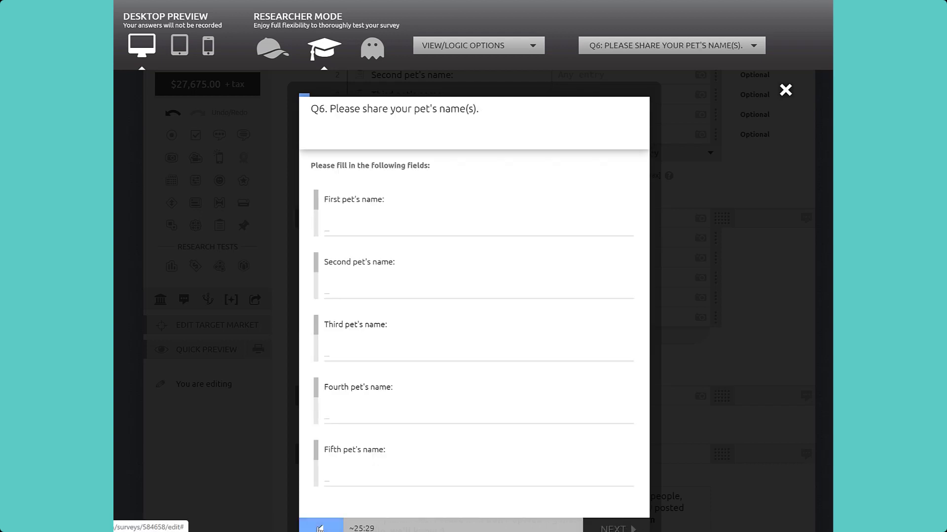
click(320, 525)
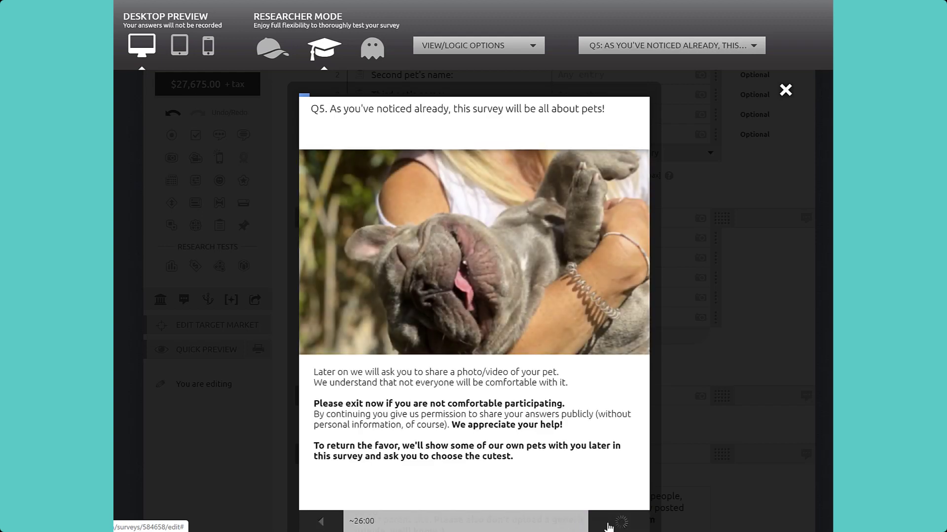
click(610, 524)
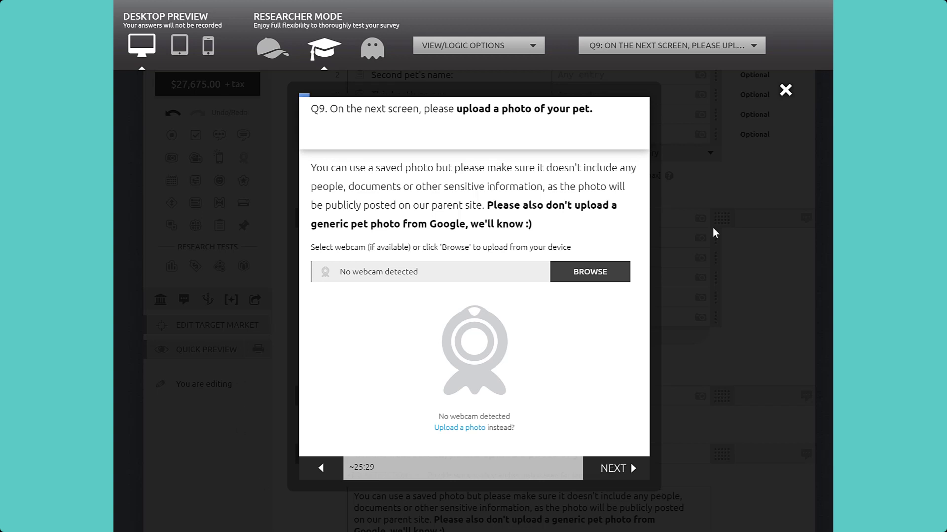
click(785, 91)
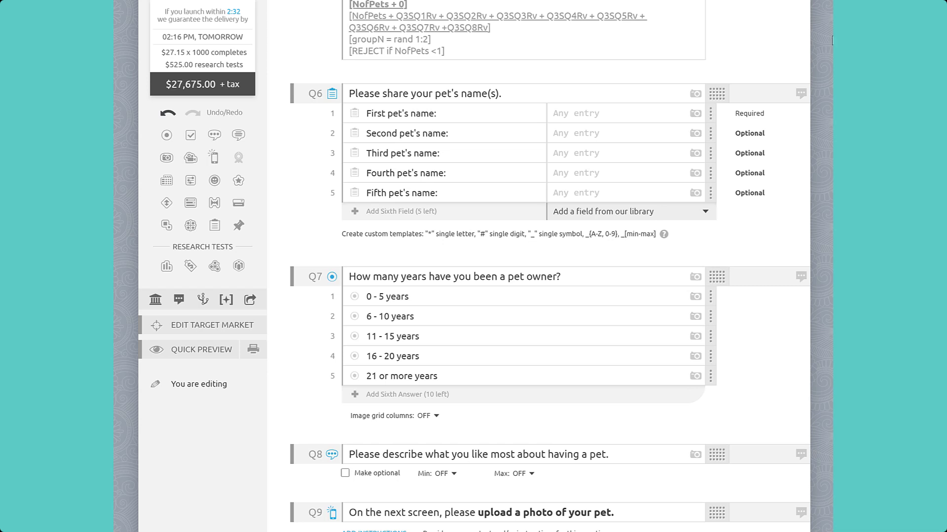
Append the logic command "[group q6 and q7 and q8 and q9]" to the Q6 question text.
click(567, 91)
text([group)
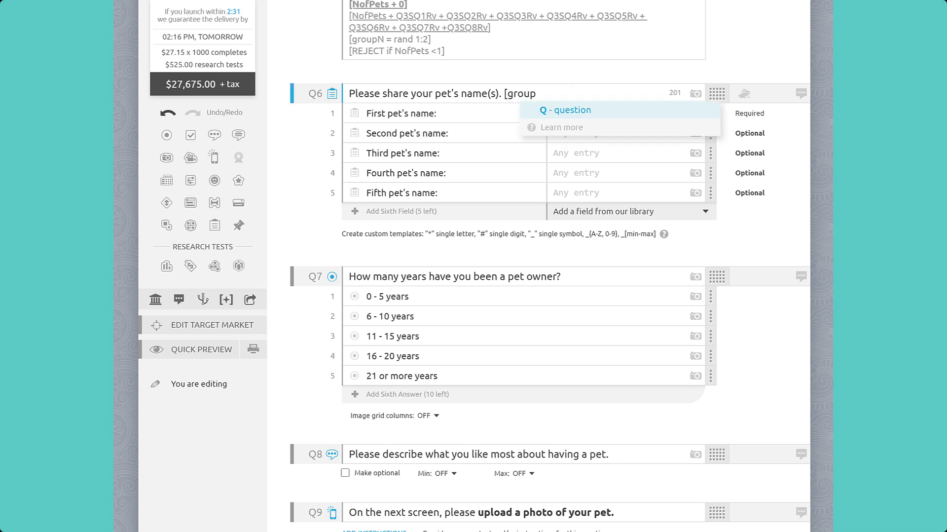
text( q6 and)
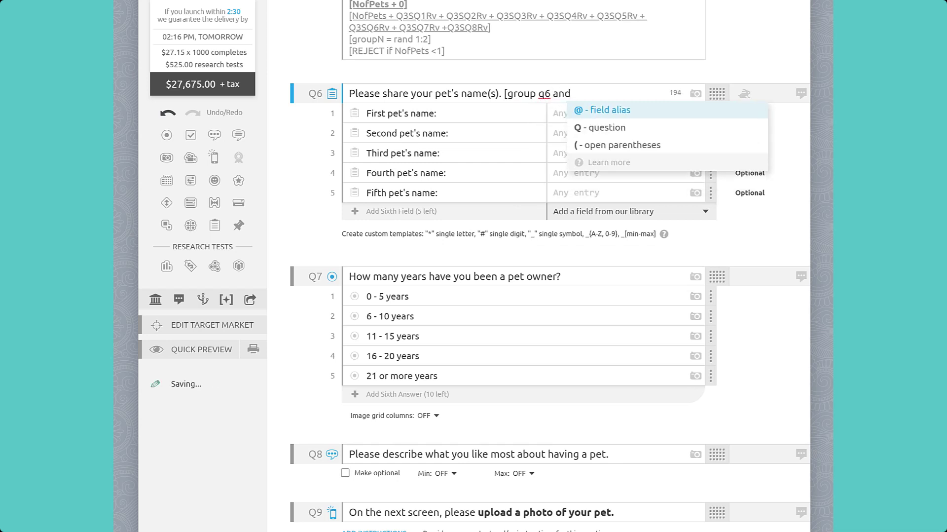
text( q7 and q8 and q9)
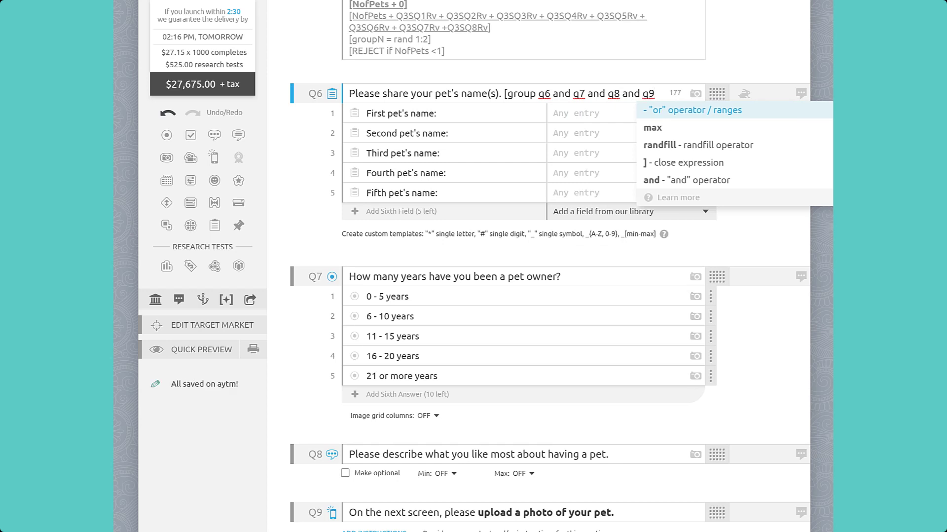
text(])
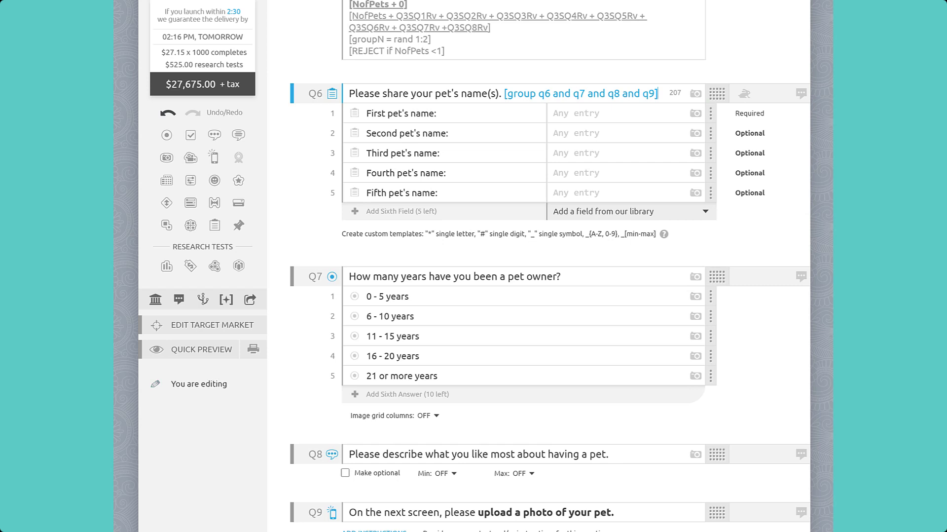
key(Escape)
Preview the survey from Q5 and advance through the grouped questions to check their order.
click(203, 349)
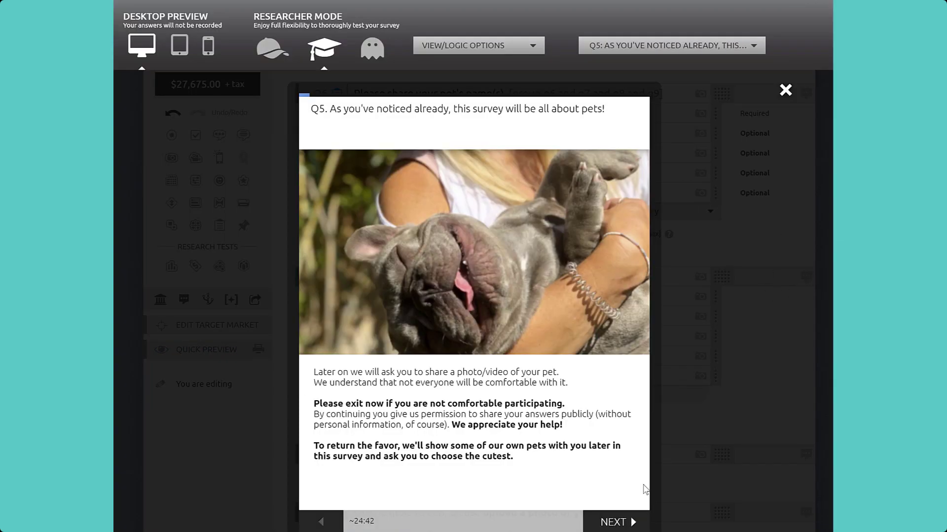
click(616, 522)
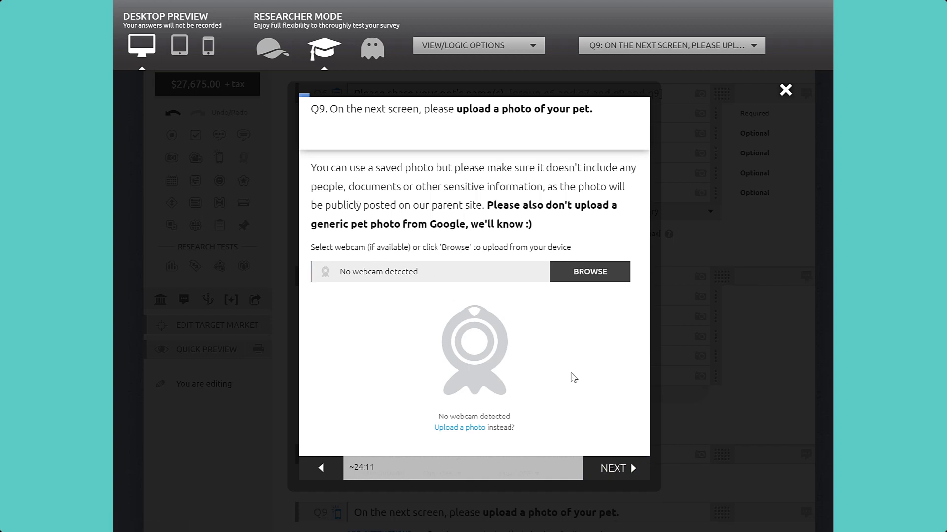
click(622, 468)
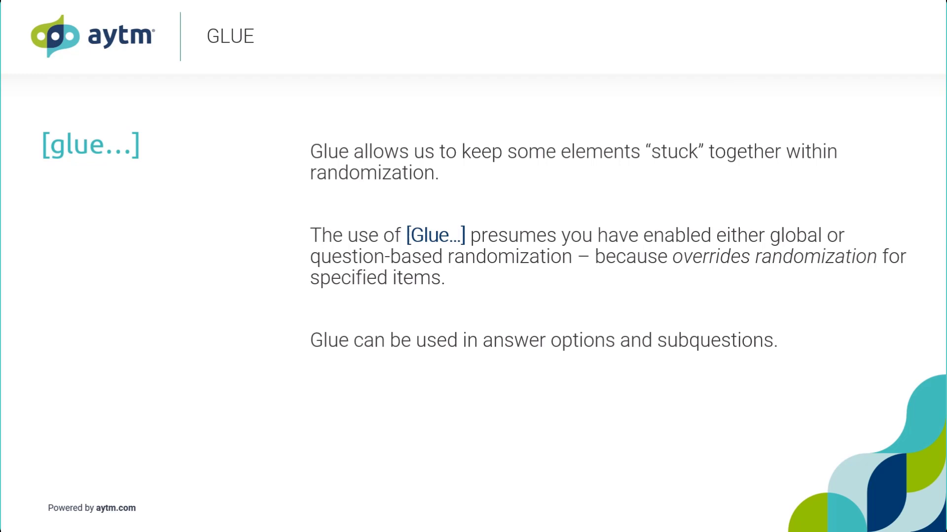
key(Right)
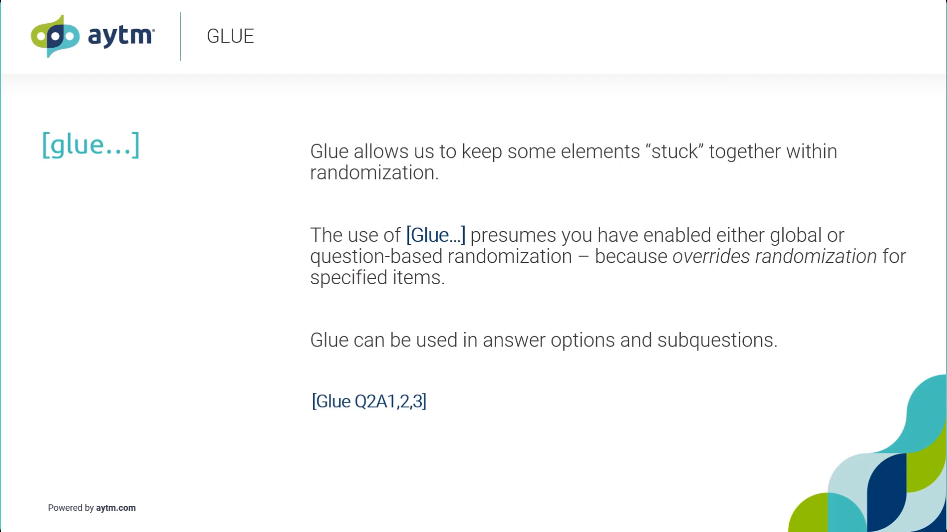
key(Right)
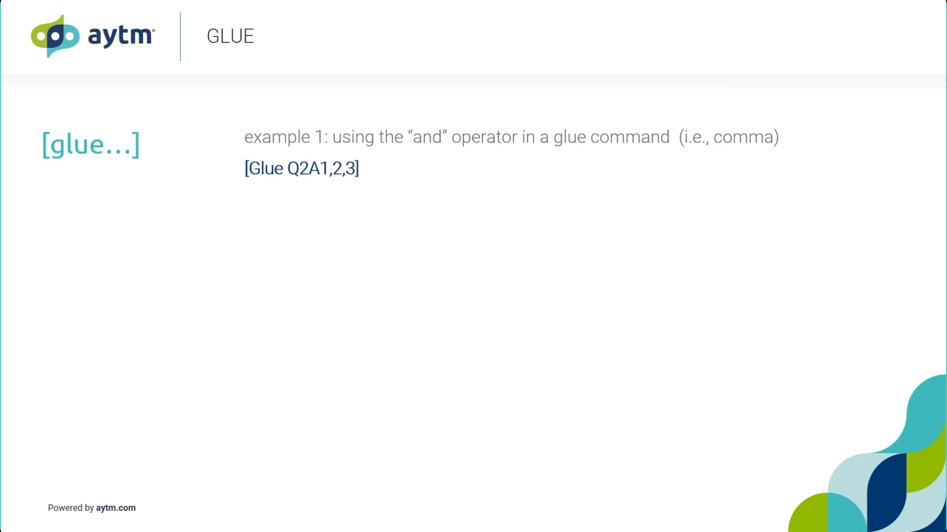
key(Right)
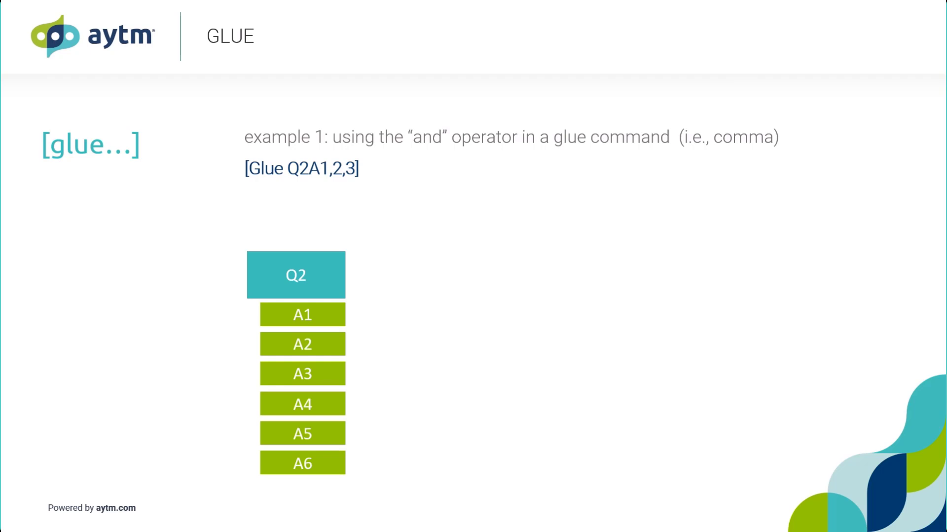
key(Right)
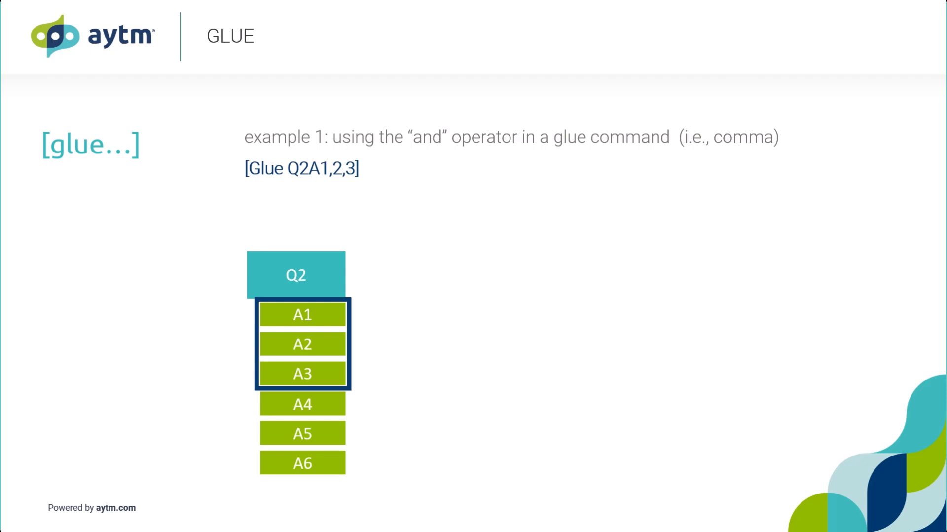
key(Right)
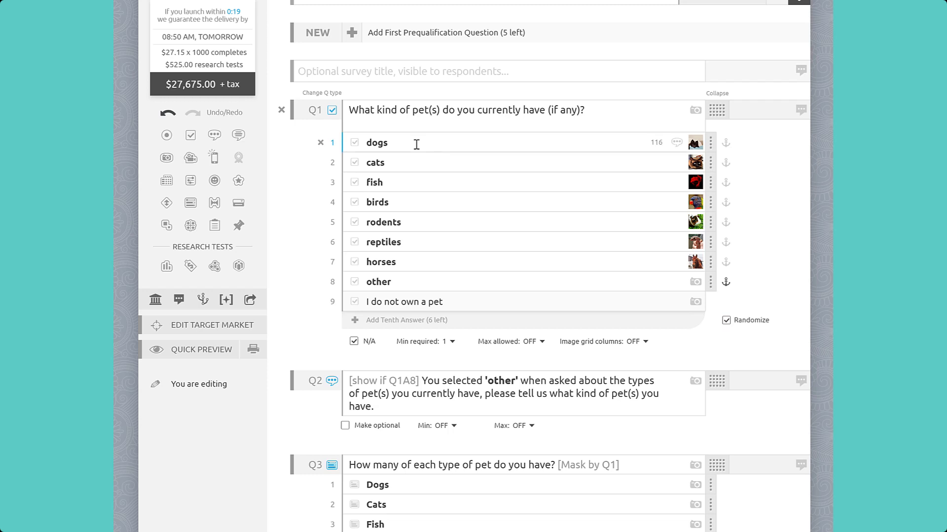
Add the logic command "[glue q1a3,4]" on a new line of the Q1 question text to keep fish and birds together.
click(421, 125)
key(Return)
text([glue)
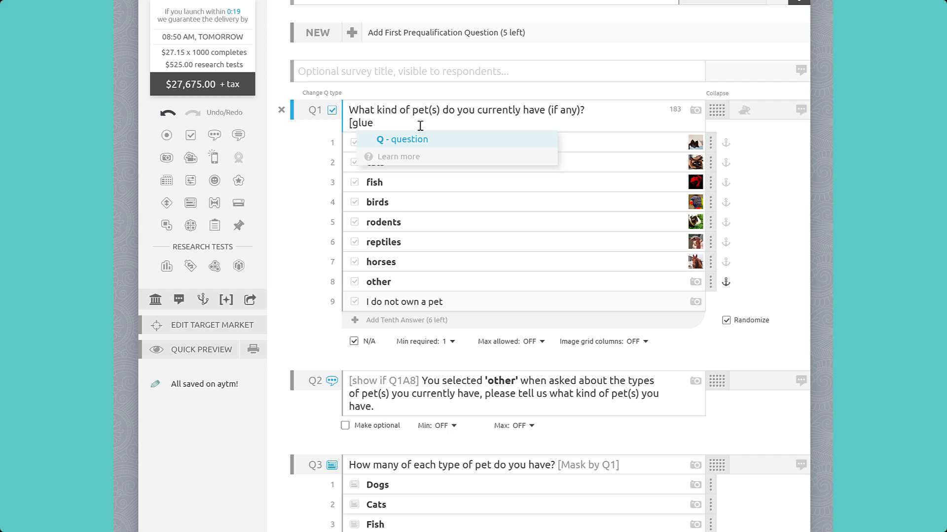
text( q1)
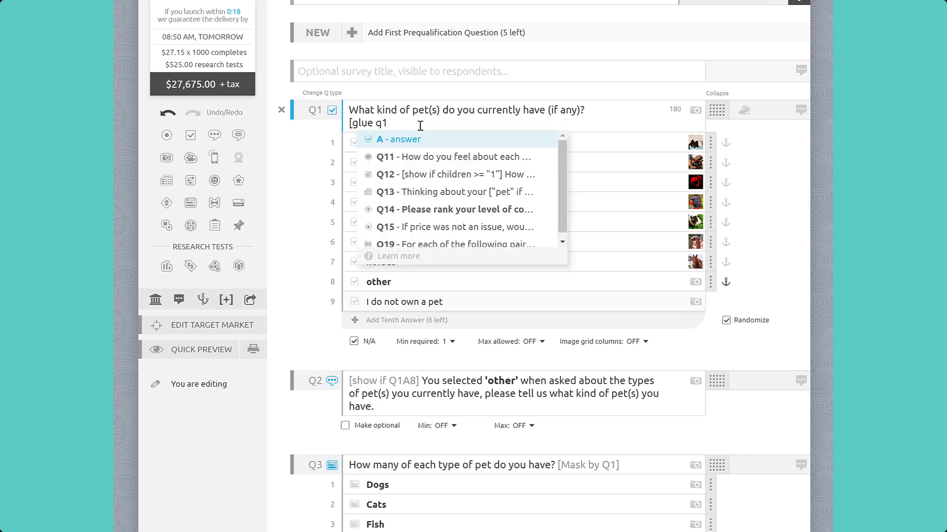
text(a3)
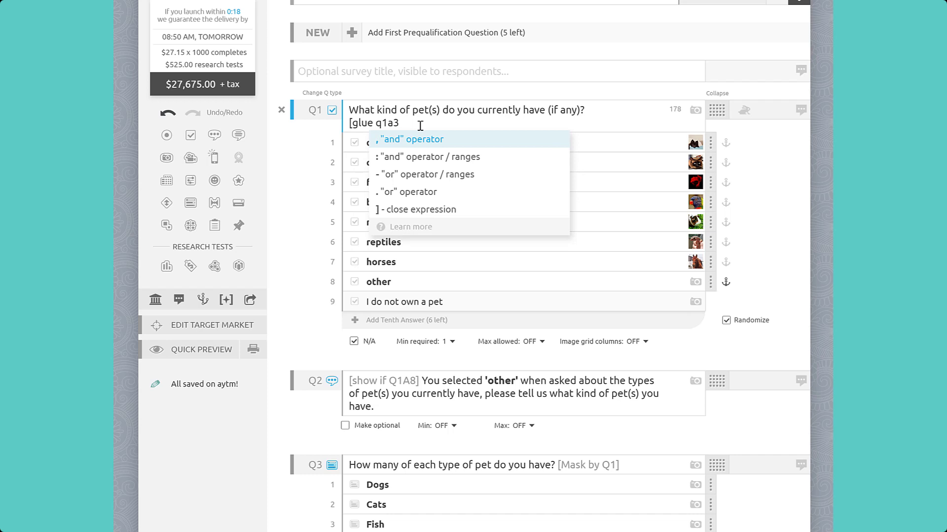
text(,4])
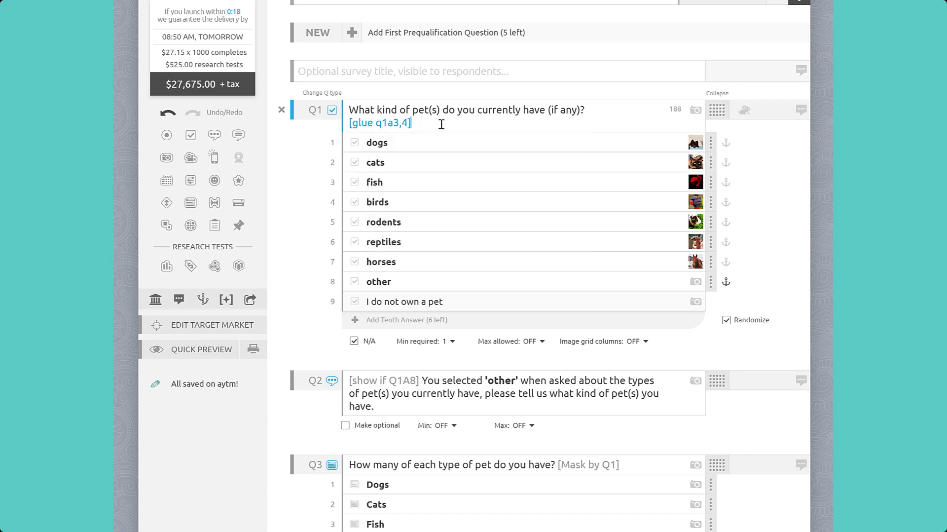
click(397, 146)
click(397, 185)
click(400, 203)
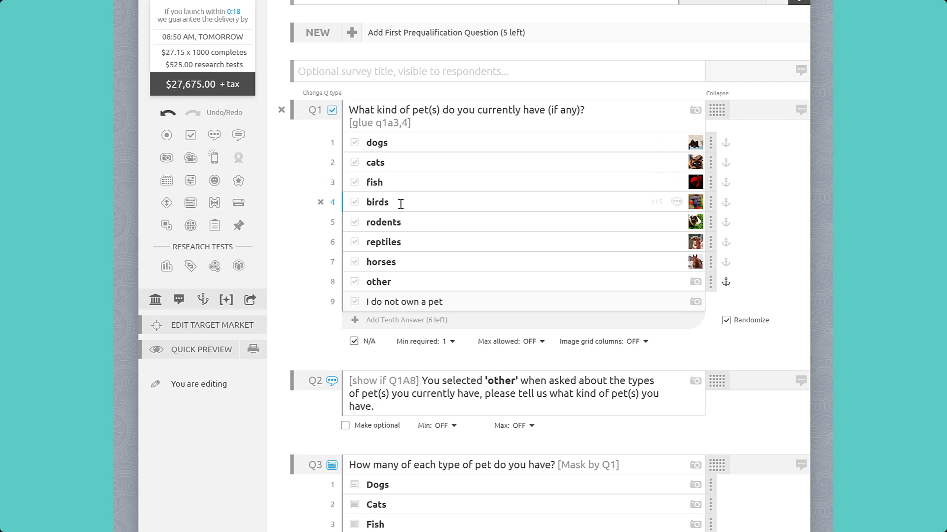
click(400, 190)
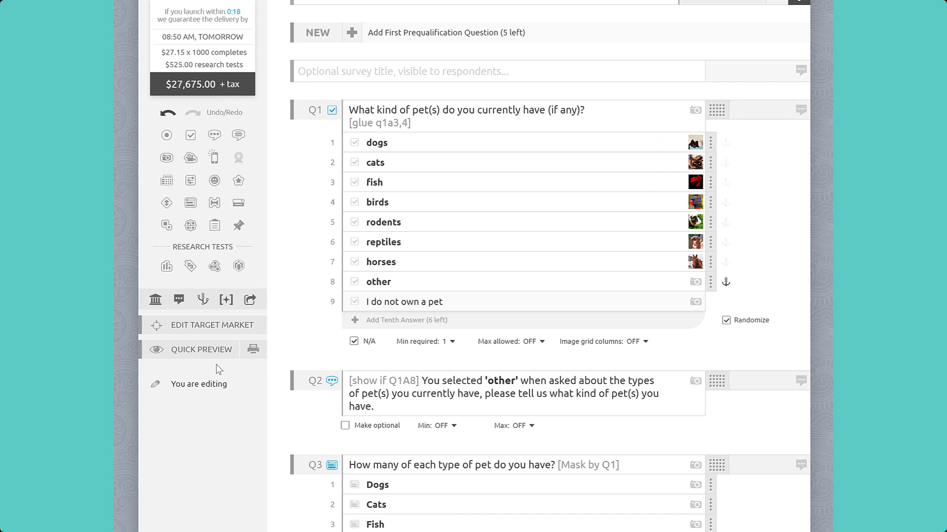
Preview Q1, close the preview and open it again to check the placement of fish and birds in the randomized answers.
click(202, 349)
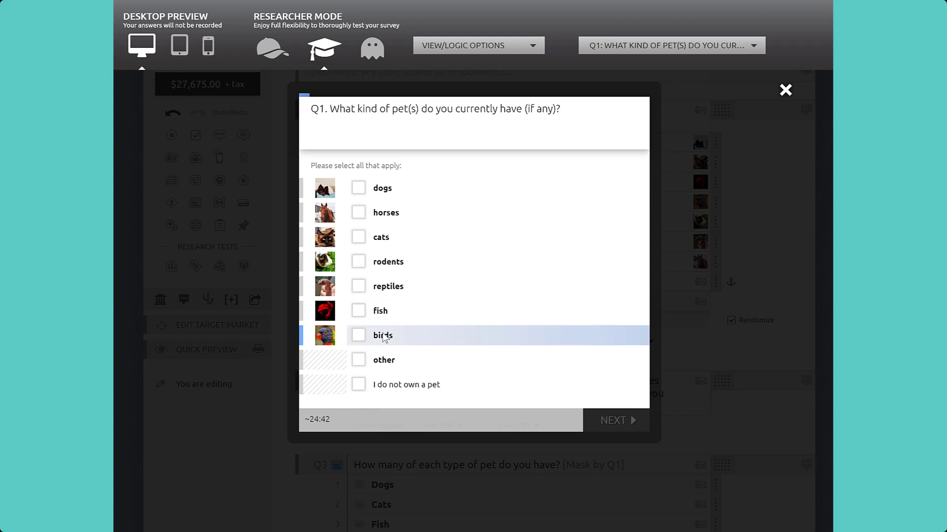
click(786, 90)
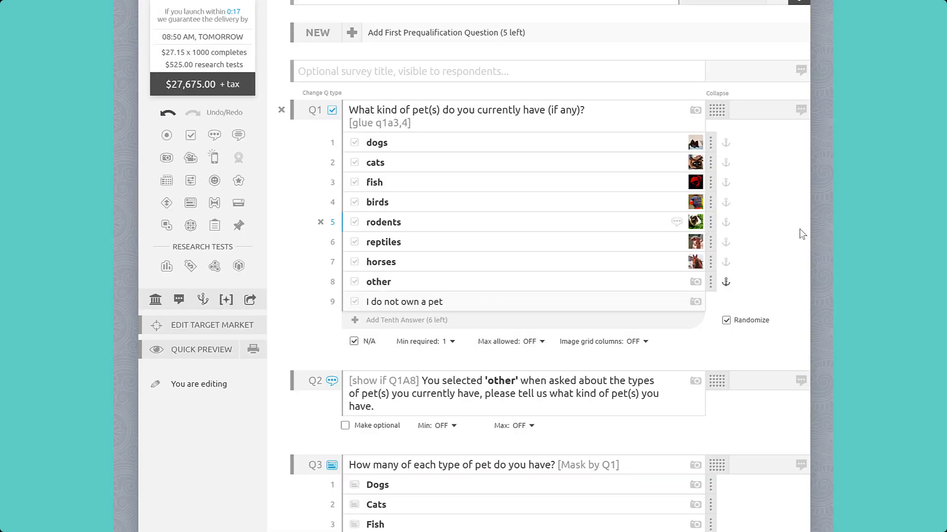
click(190, 352)
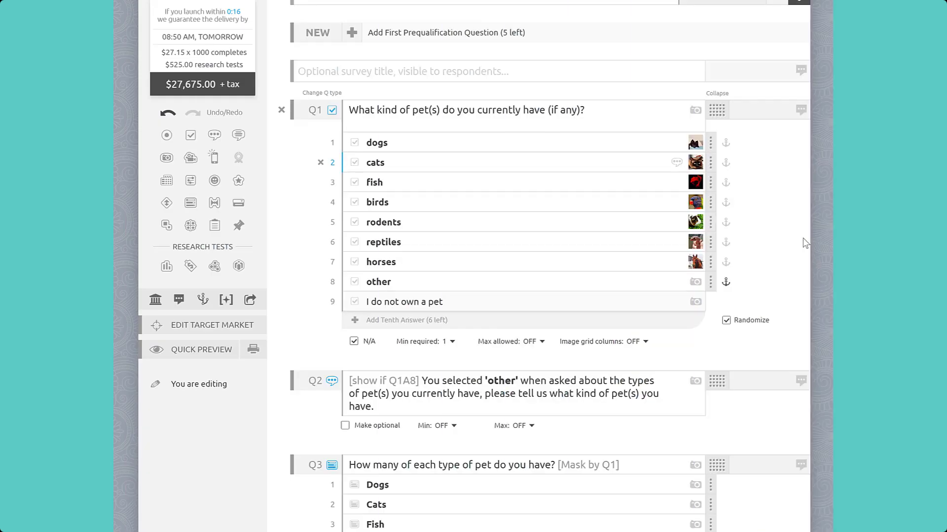
Add the logic command "[glue q1a4.5.6]" below the Q1 question text to glue birds, rodents and reptiles in any order.
click(503, 285)
click(393, 122)
text([glue)
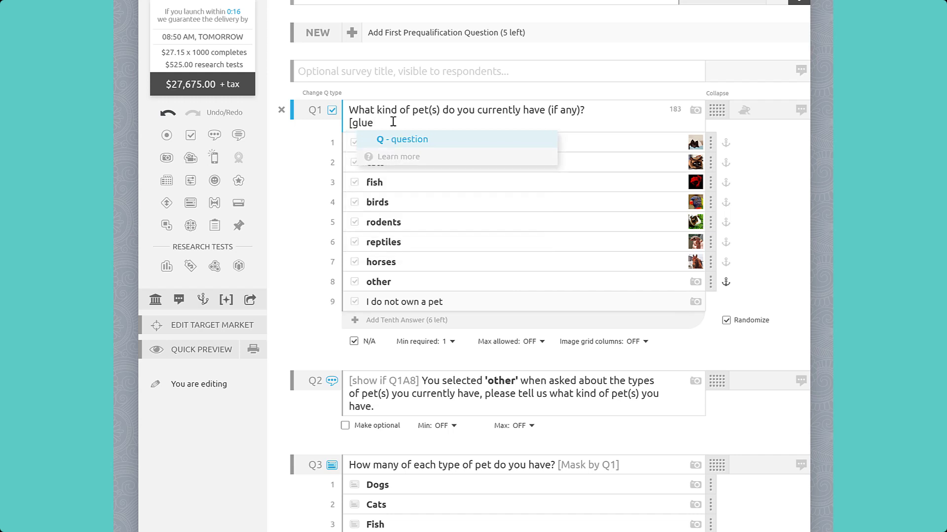
text( q1)
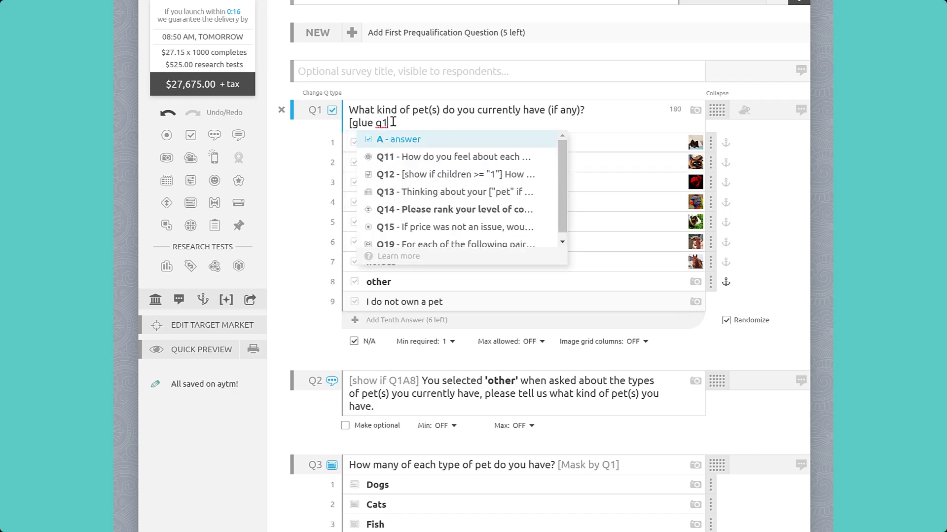
text(a4,)
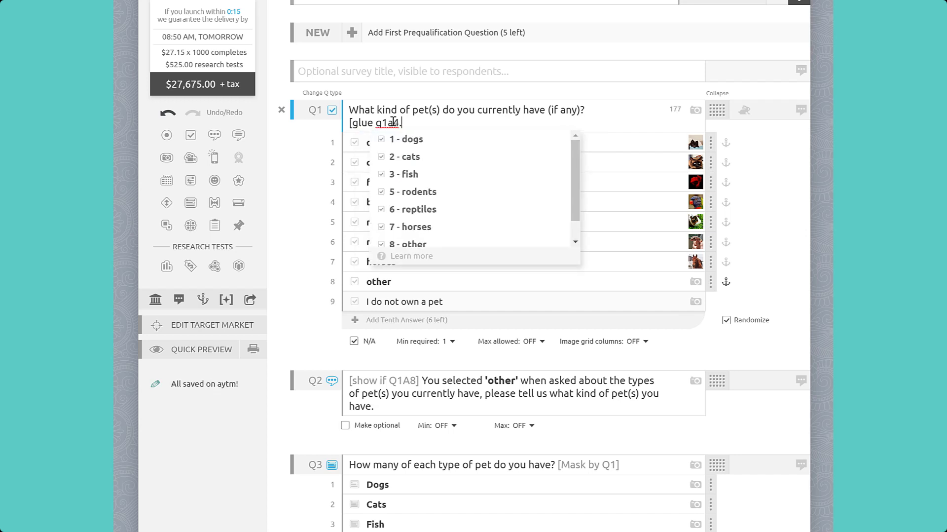
text(5.6])
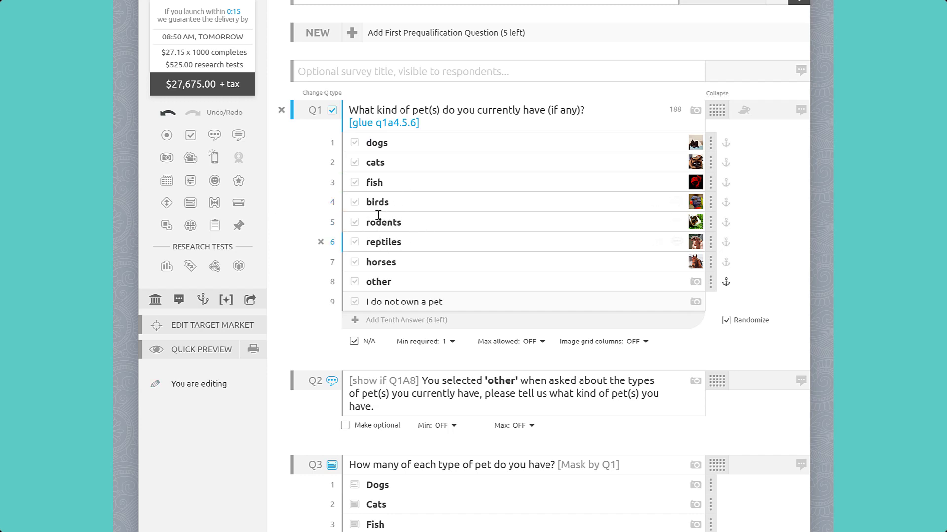
click(388, 145)
Preview Q1, close the preview and reopen it to compare the order of birds, rodents and reptiles.
click(197, 350)
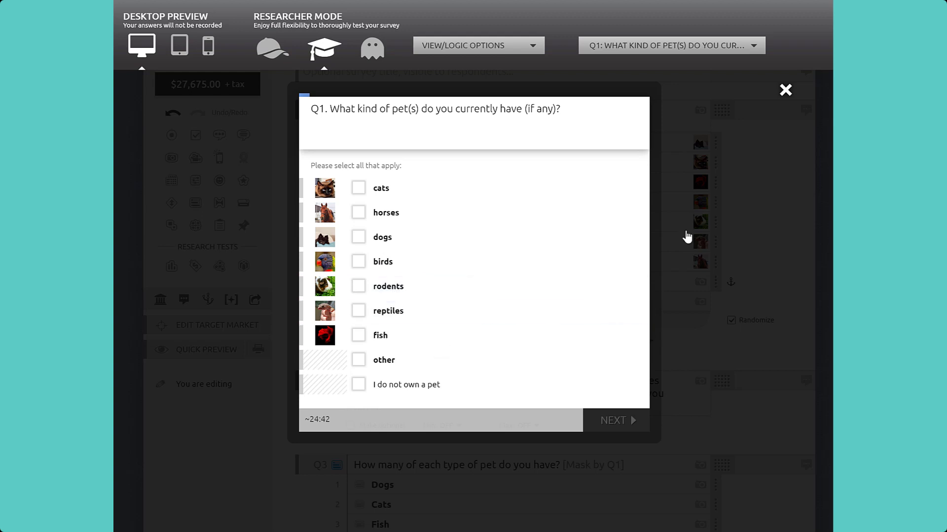
click(785, 93)
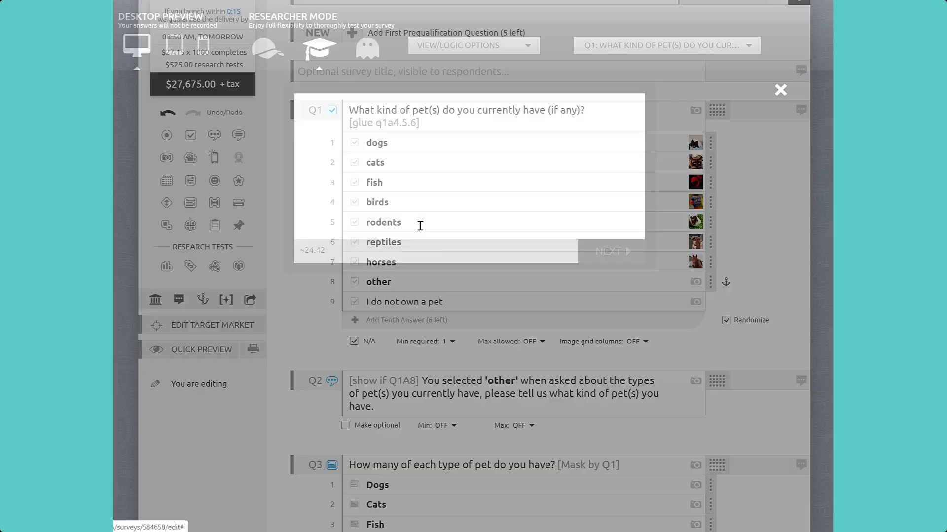
click(201, 350)
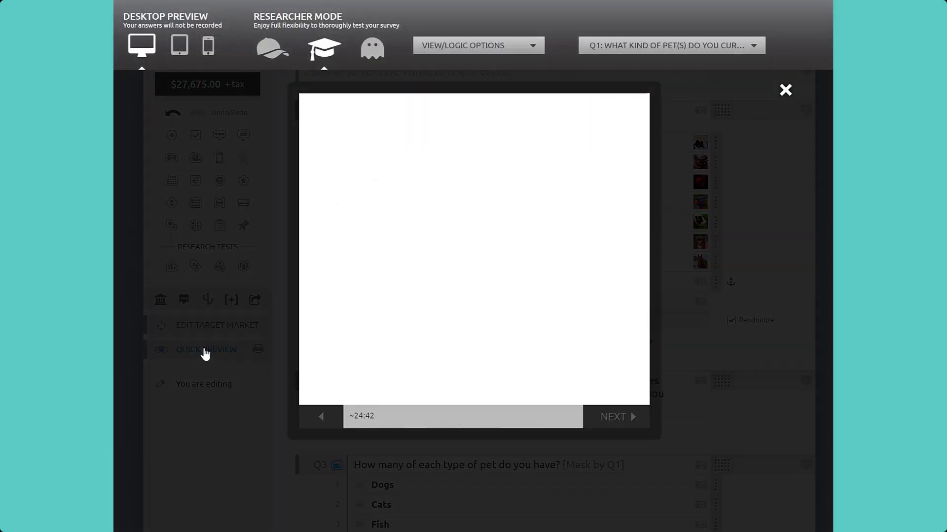